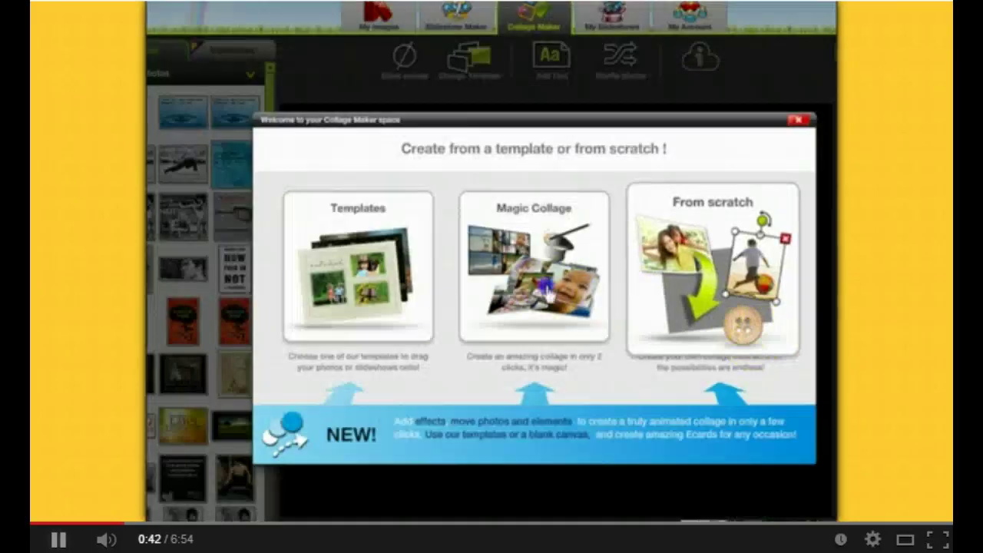
Start a Magic Collage and accept its animated template to reach the My Photos picker.
left_click(563, 305)
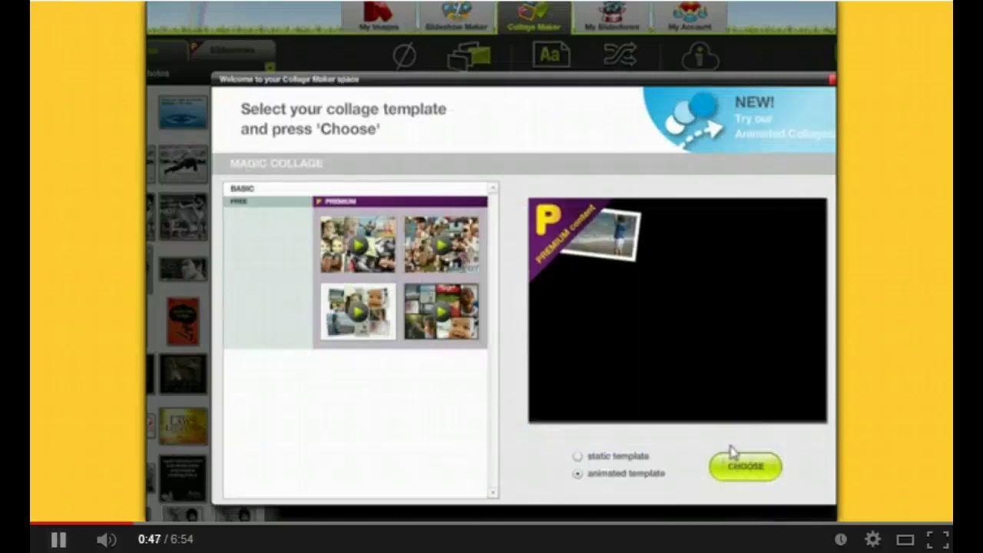
left_click(728, 442)
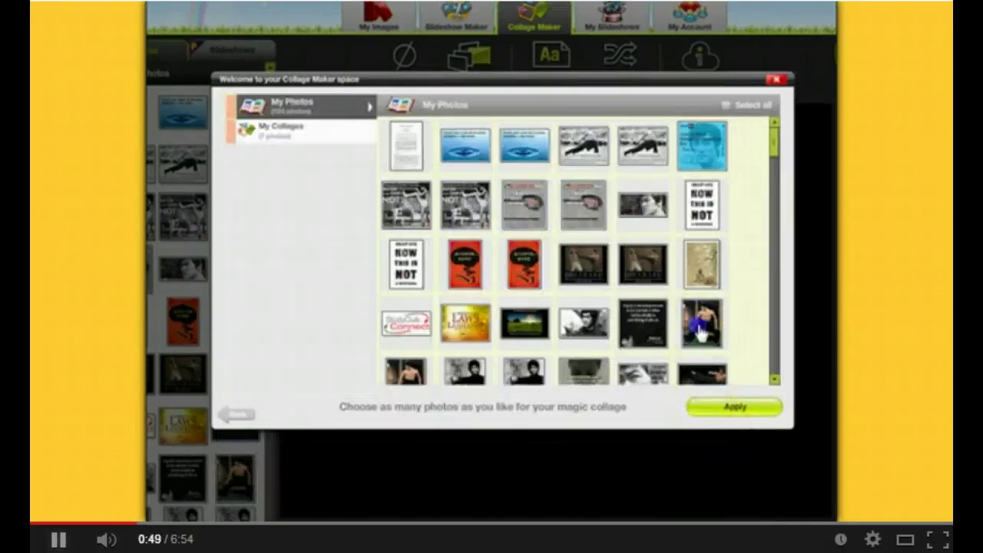
Select the first two photos for the collage from the My Photos grid.
left_click(774, 379)
left_click(775, 379)
left_click(776, 379)
left_click(775, 379)
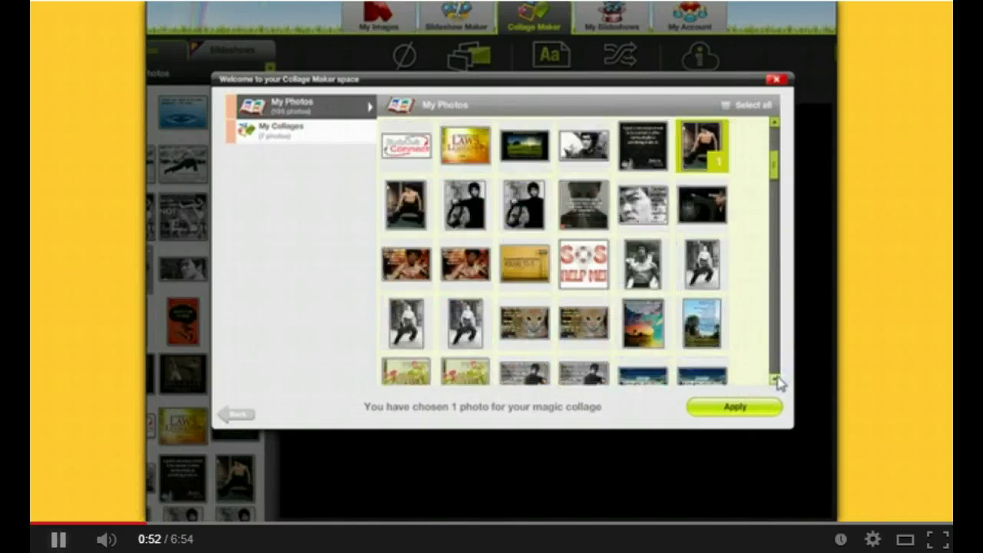
left_click(775, 379)
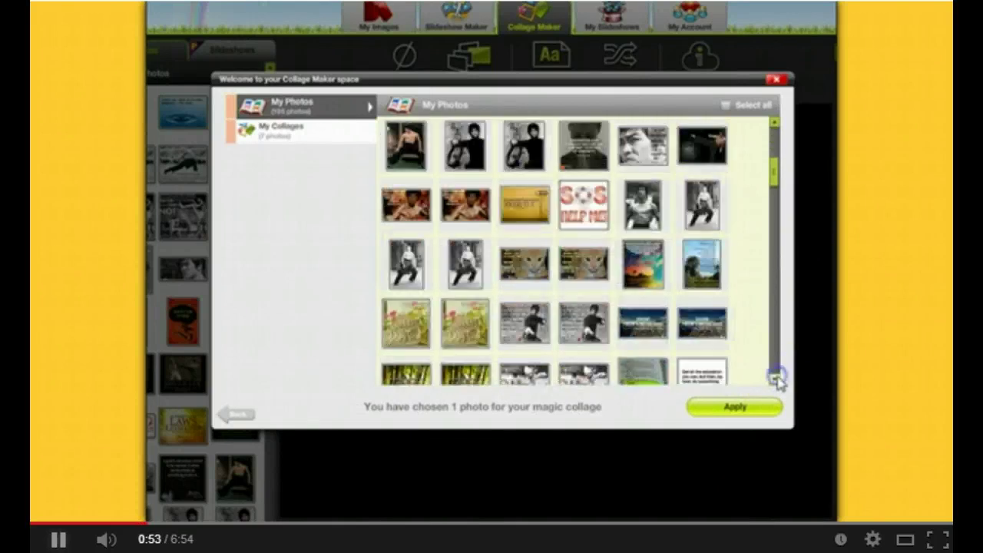
left_click(649, 219)
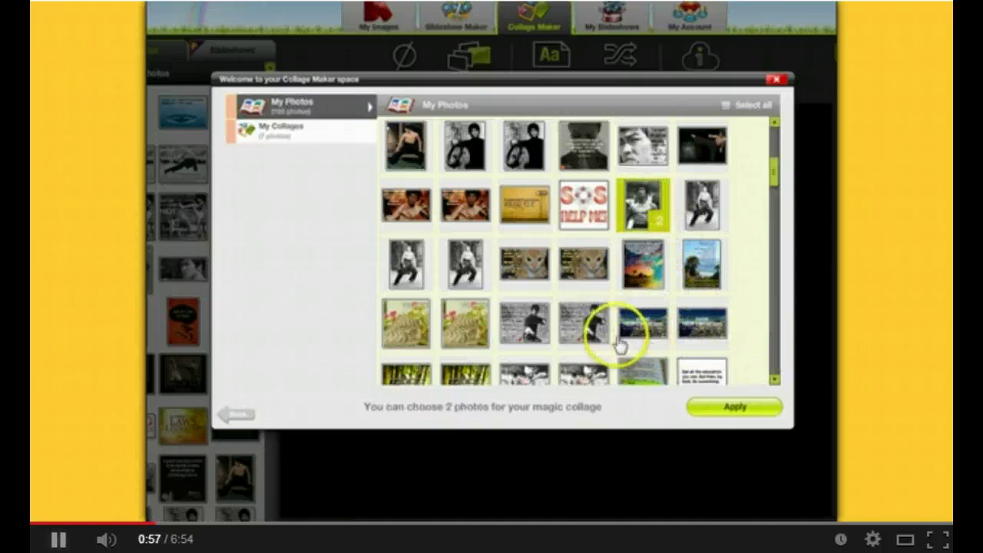
mouse_move(593, 338)
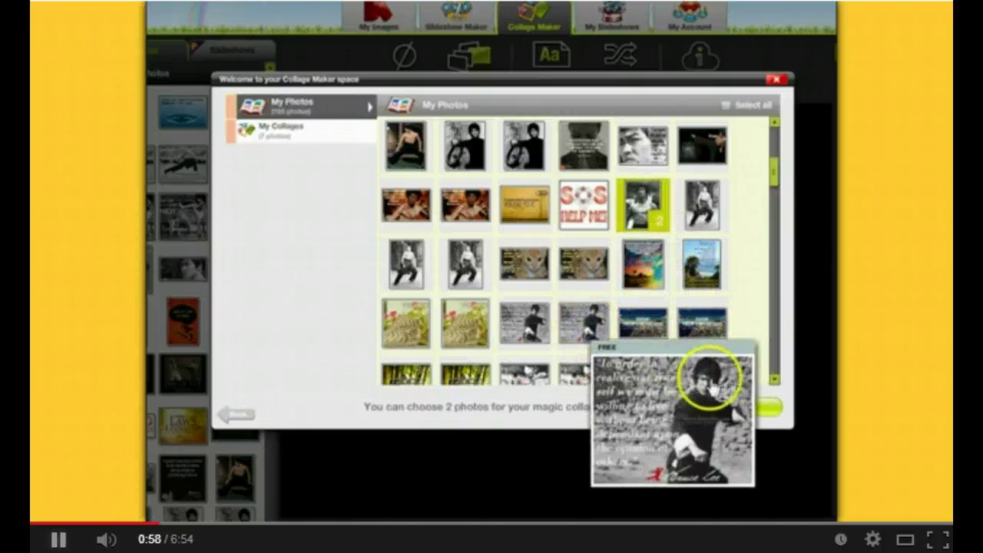
Add a third photo and the blue water quote photo, browsing further down the library.
left_click(708, 376)
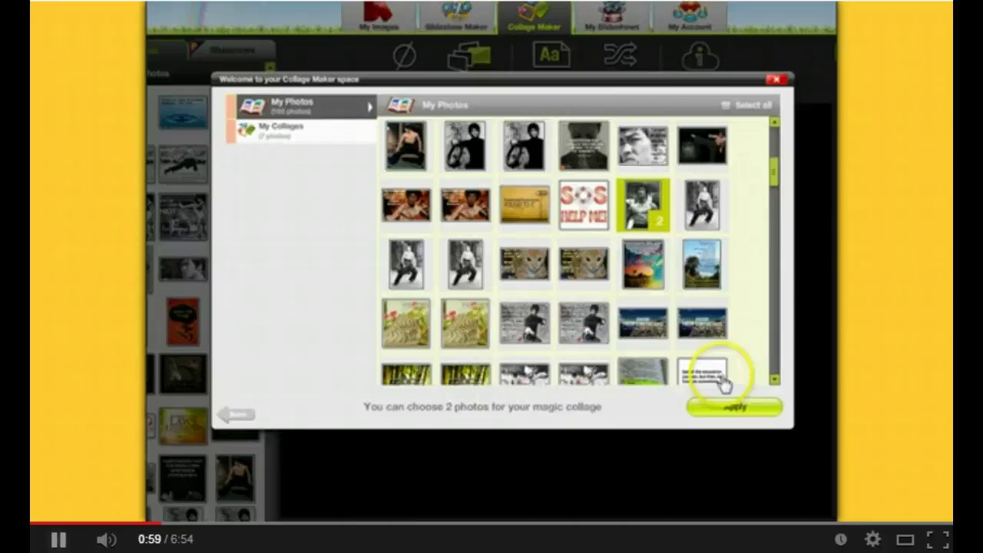
left_click(776, 379)
left_click(776, 380)
left_click(776, 380)
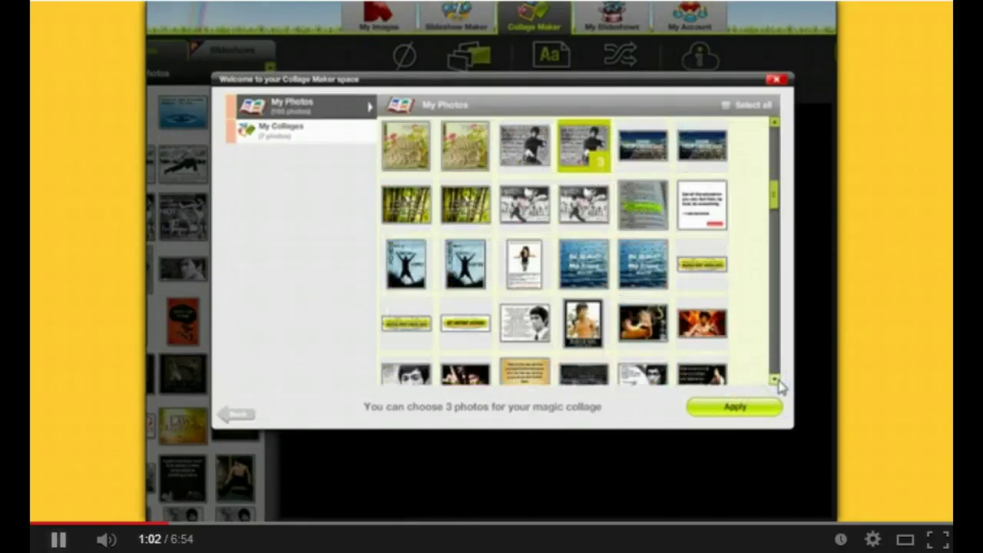
left_click(776, 379)
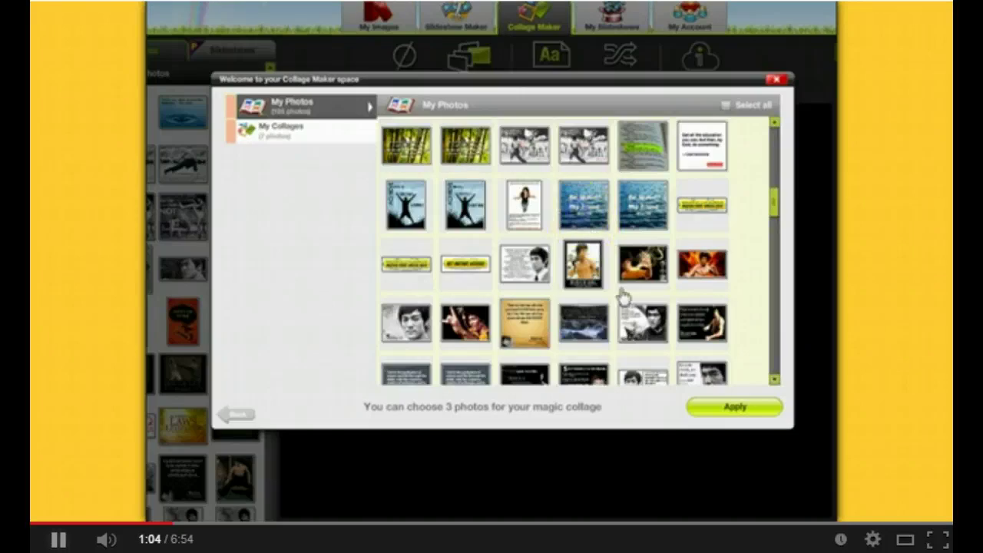
left_click(669, 338)
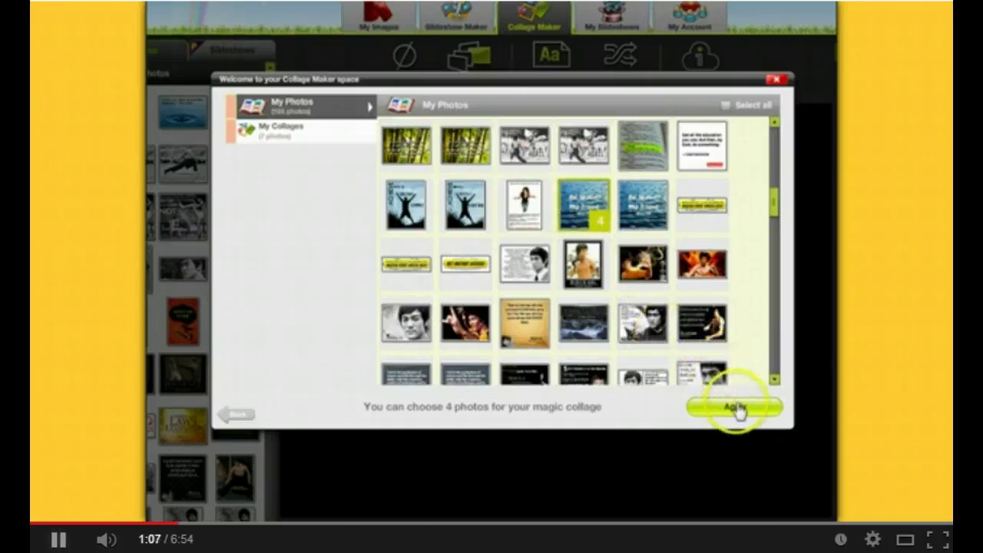
left_click(775, 379)
left_click(775, 380)
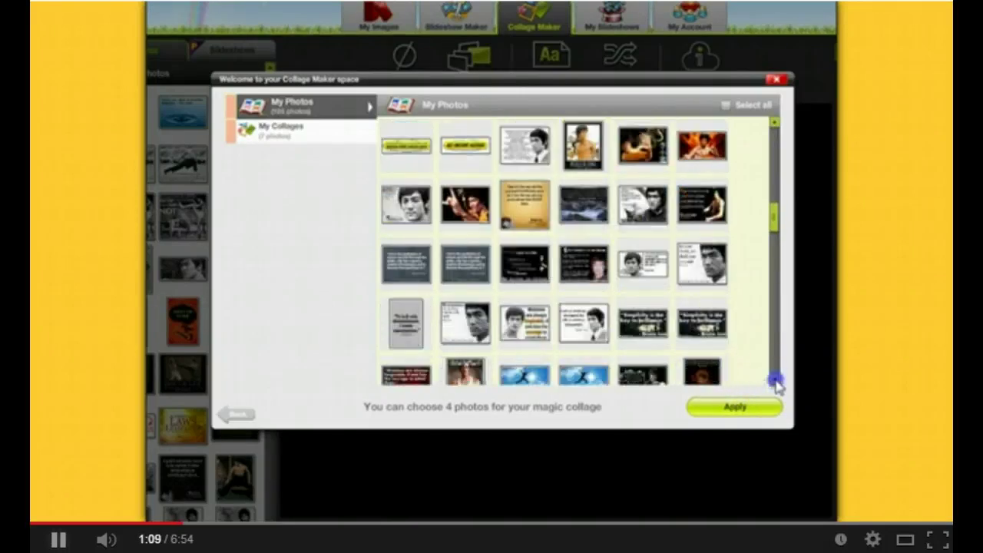
left_click(774, 379)
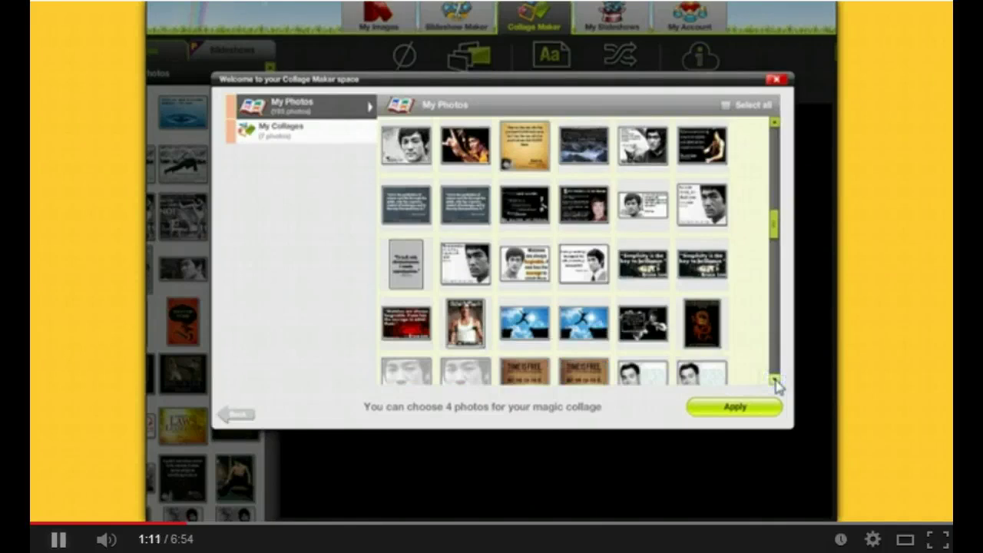
left_click(775, 380)
left_click(774, 379)
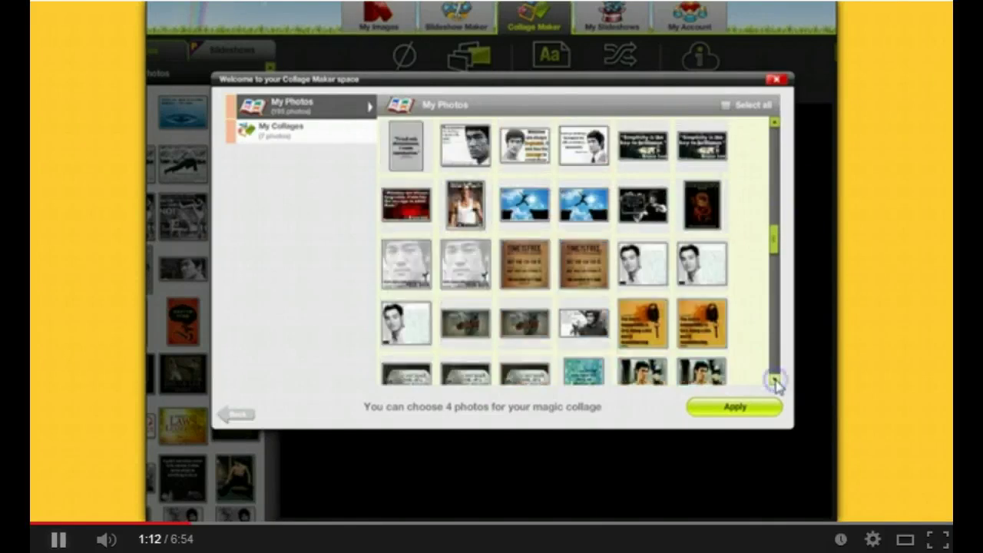
left_click(775, 380)
left_click(774, 380)
left_click(774, 380)
left_click(775, 380)
left_click(774, 379)
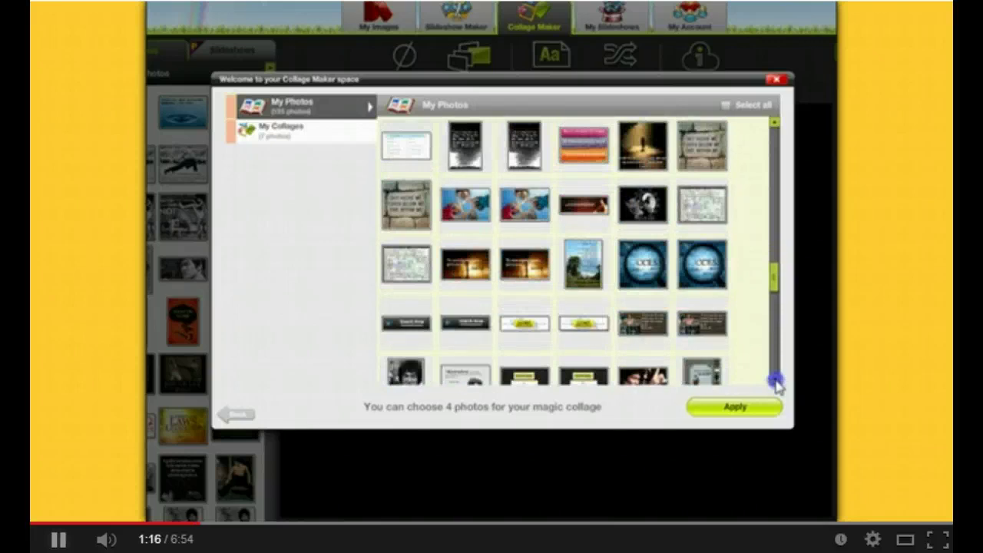
left_click(775, 379)
left_click(774, 379)
left_click(774, 379)
left_click(775, 379)
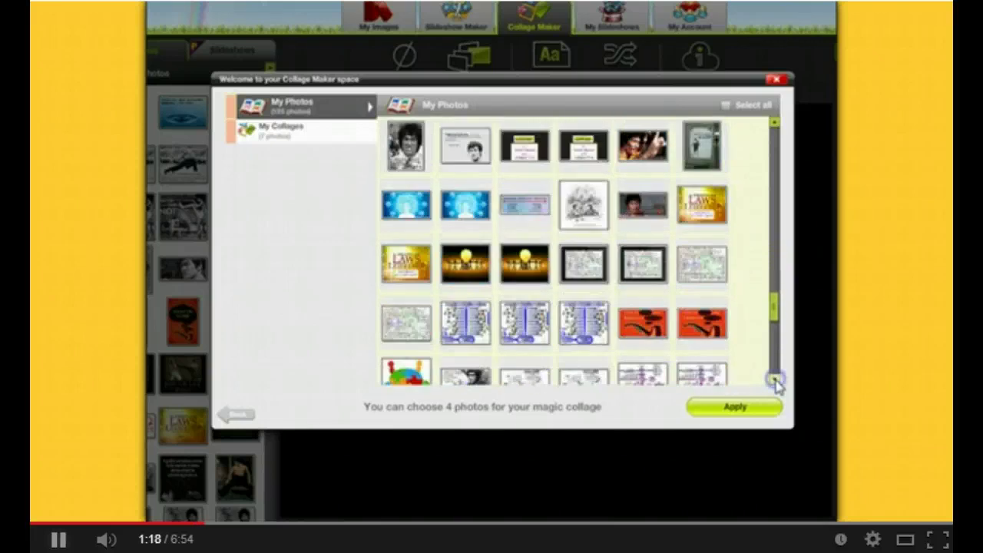
left_click(775, 380)
left_click(775, 380)
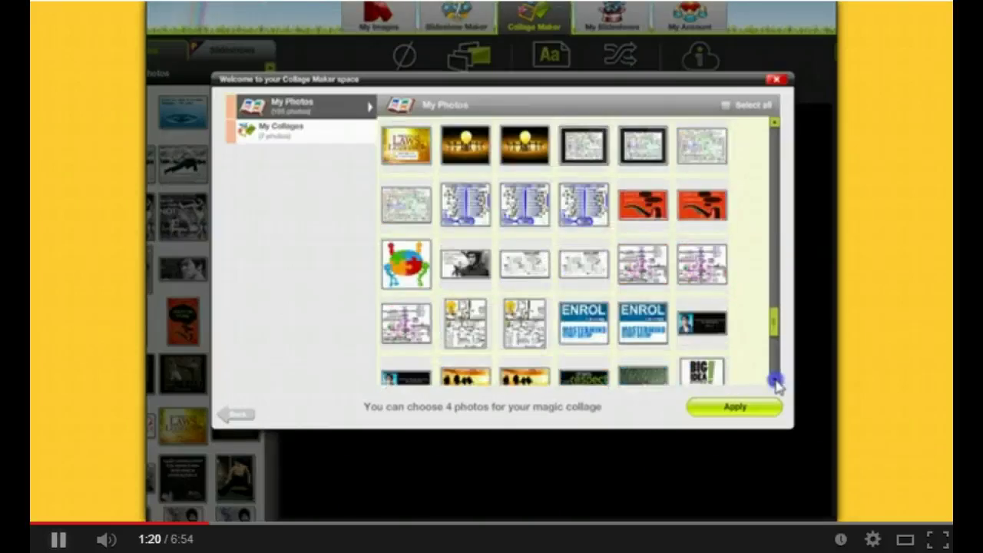
left_click(775, 380)
left_click(774, 379)
left_click(775, 379)
left_click(774, 380)
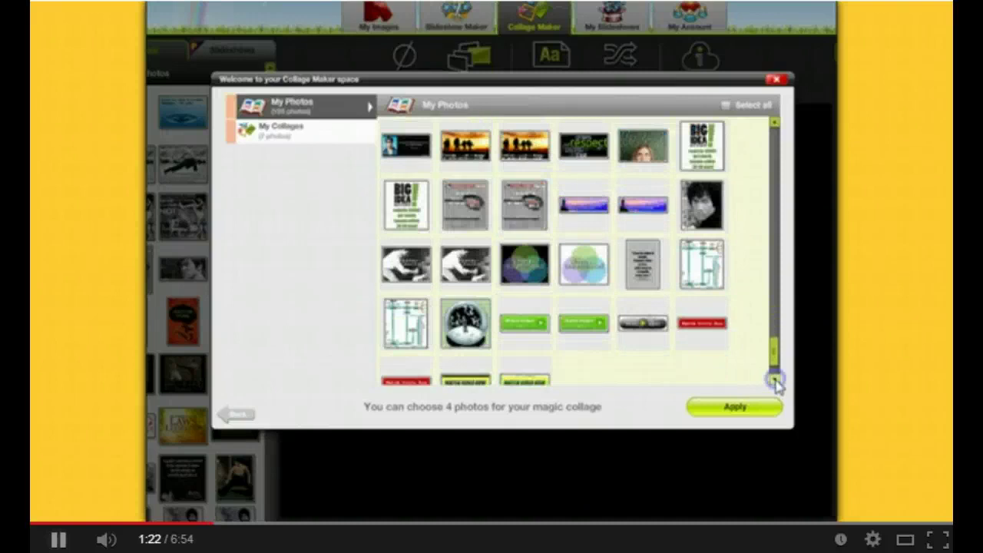
left_click(774, 379)
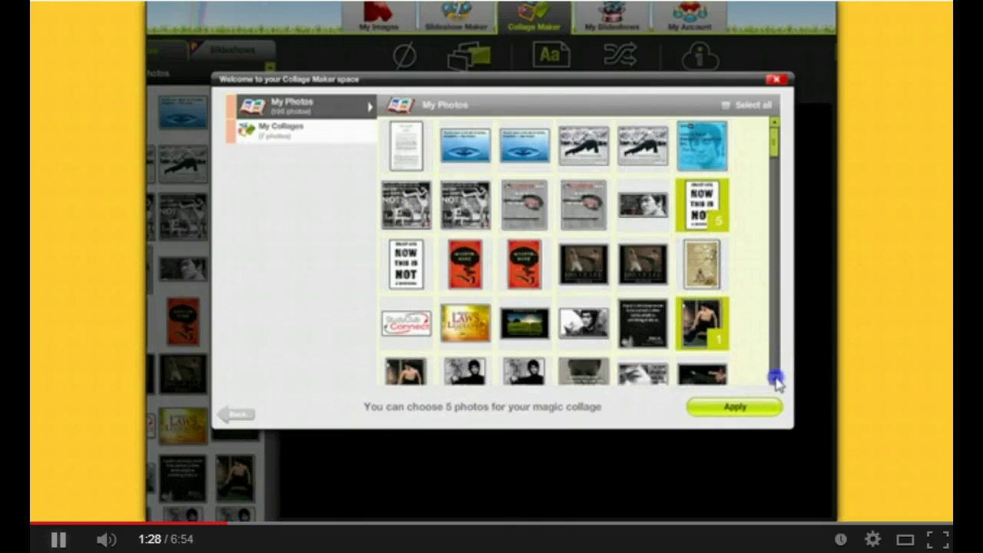
Scroll down and add an eighth photo to the collage selection.
left_click(774, 380)
left_click(775, 380)
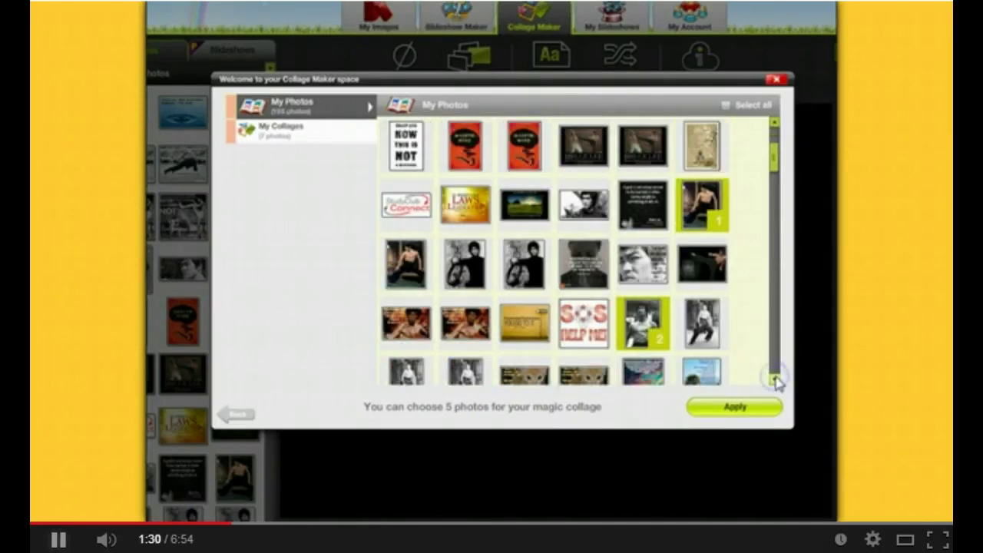
left_click(776, 379)
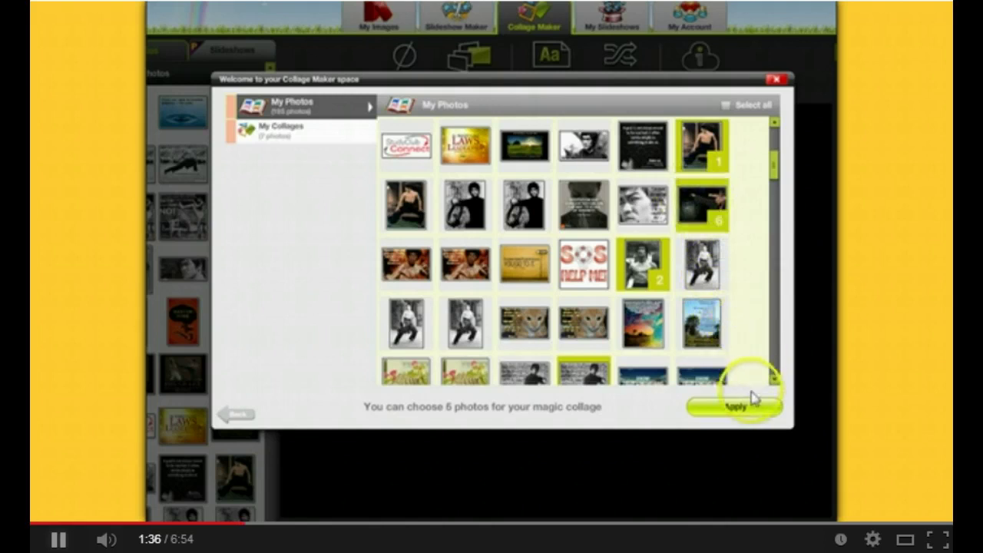
left_click(776, 380)
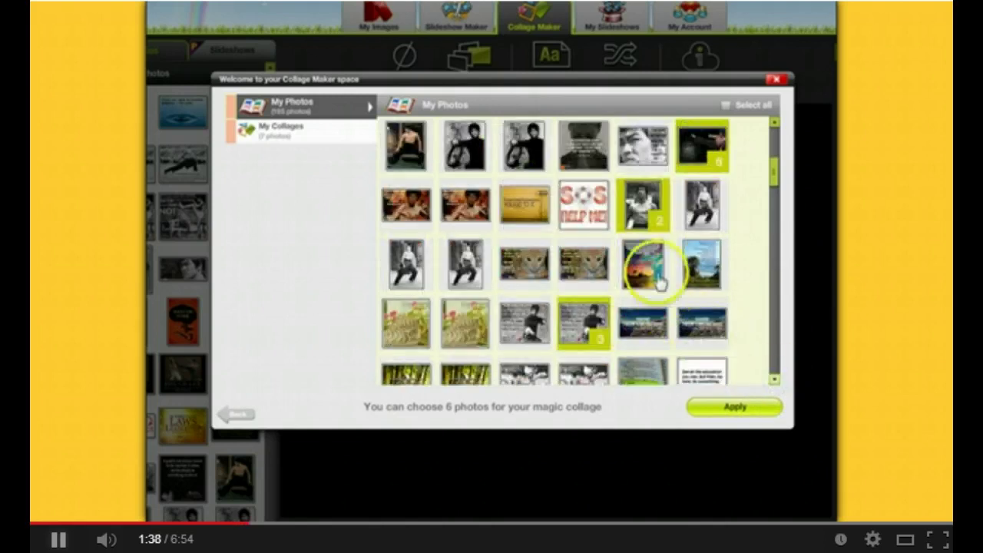
left_click(775, 380)
left_click(657, 270)
Add the Bruce Lee fighting-pose photo to the selection.
left_click(773, 379)
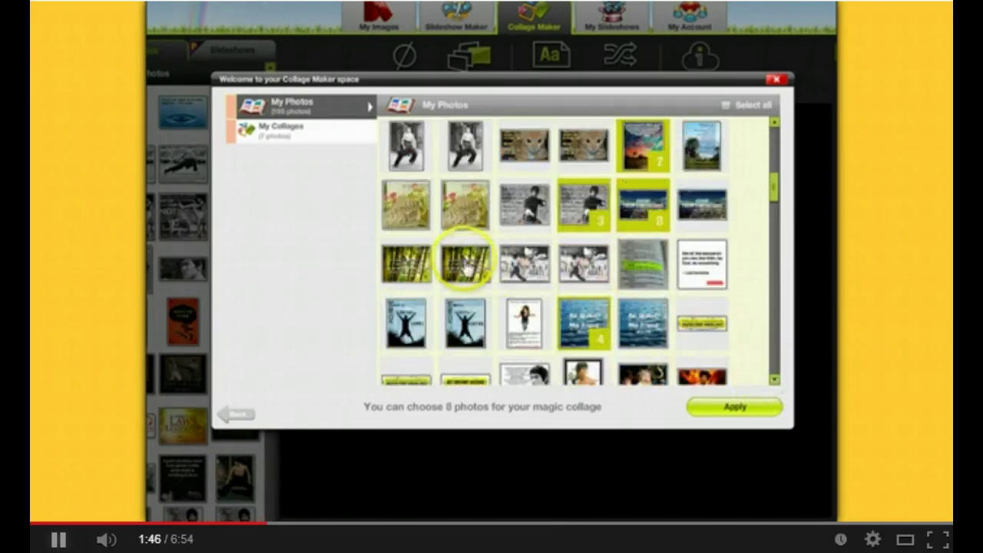
left_click(773, 379)
left_click(772, 378)
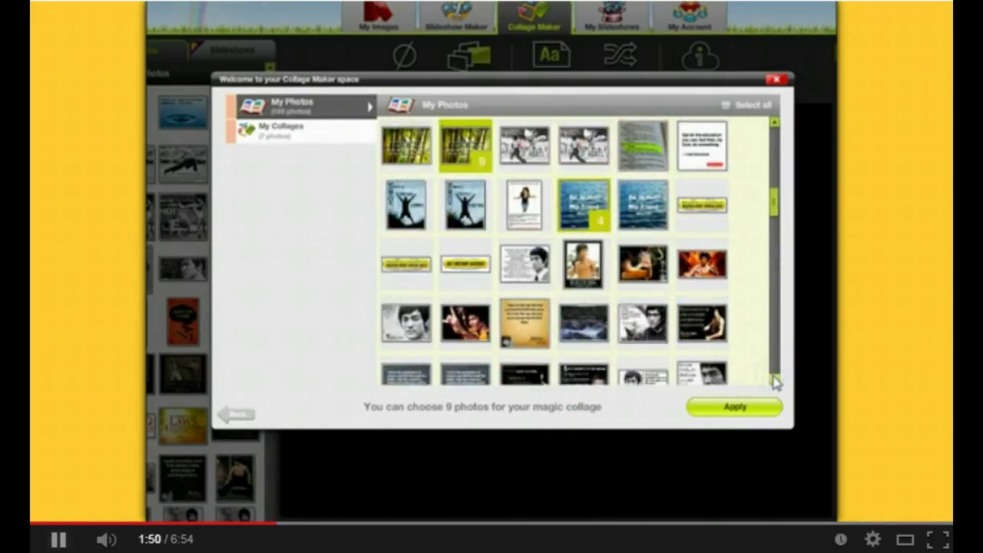
left_click(773, 379)
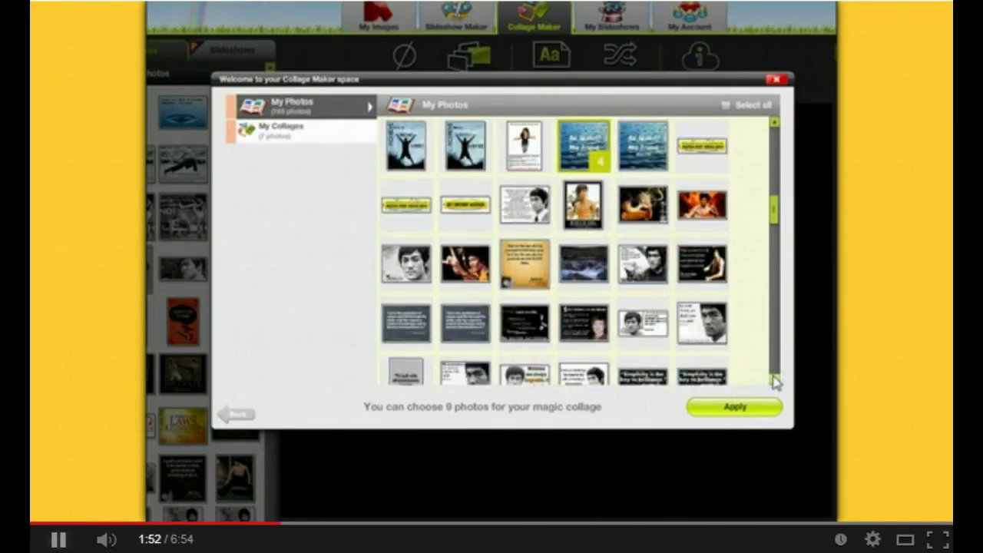
left_click(773, 378)
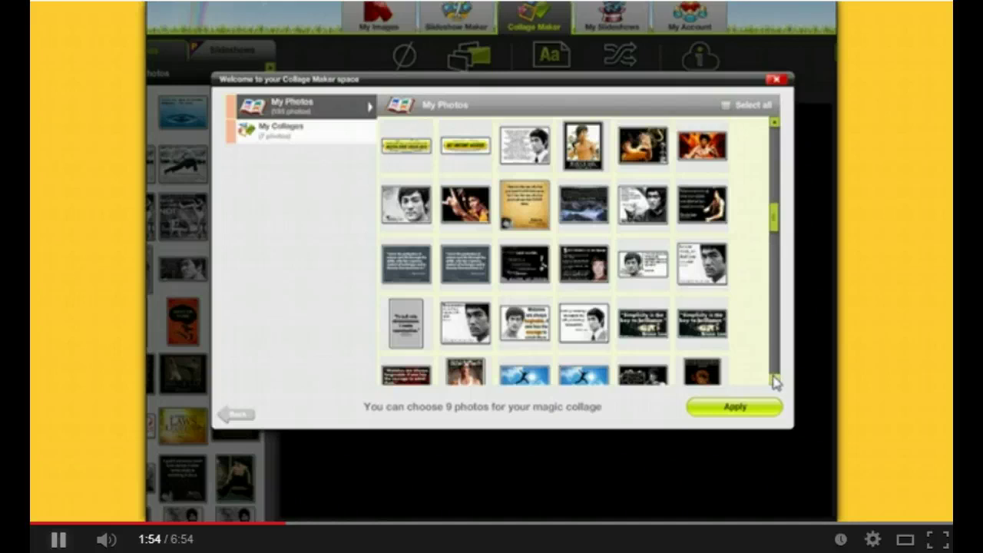
left_click(773, 379)
left_click(774, 379)
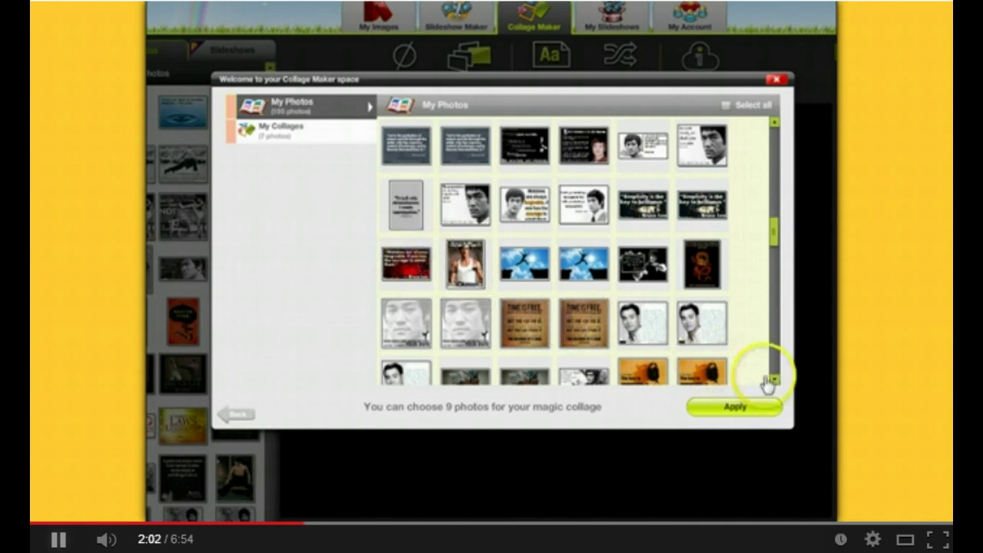
left_click(774, 379)
left_click(773, 379)
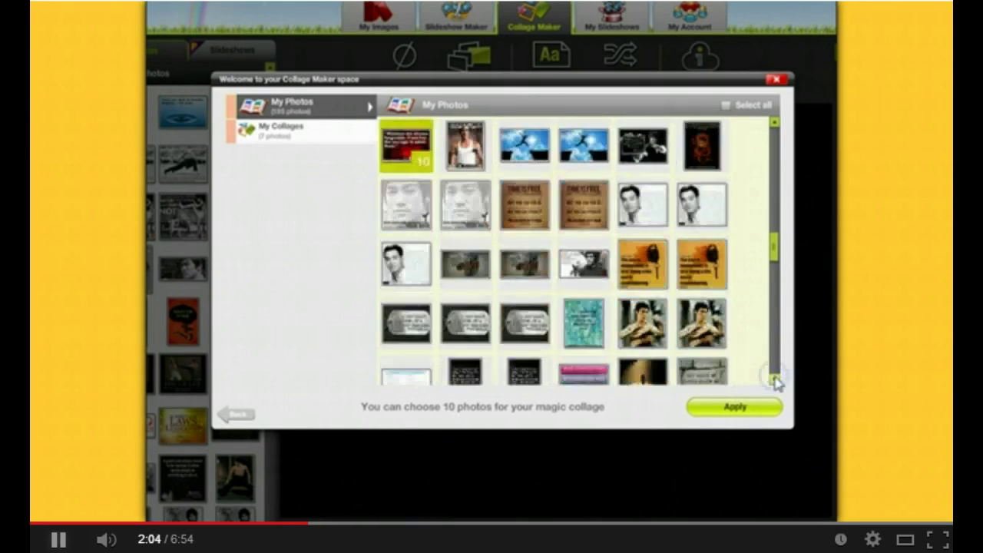
left_click(774, 378)
left_click(665, 288)
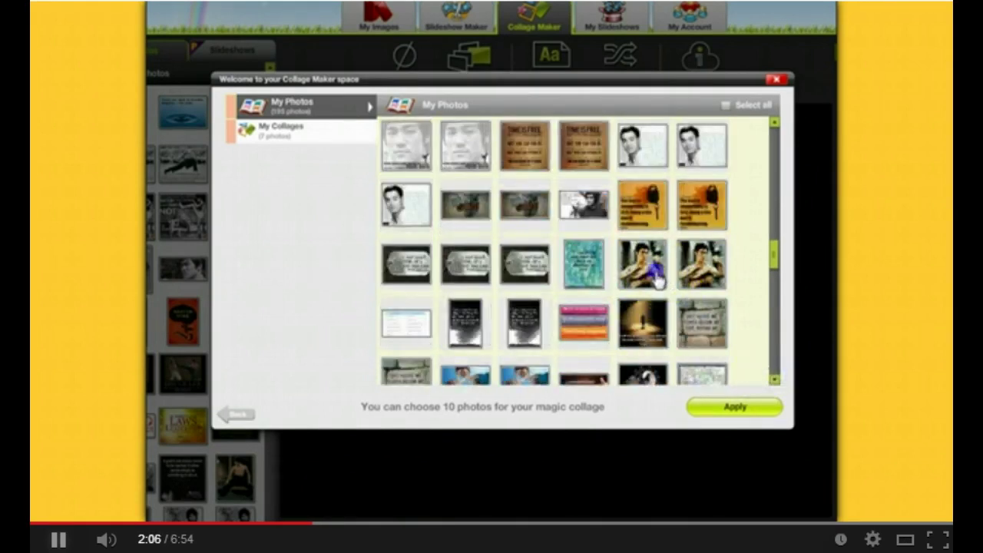
Add the BIG IDEA photo and apply the magic collage with the chosen photos.
left_click(775, 379)
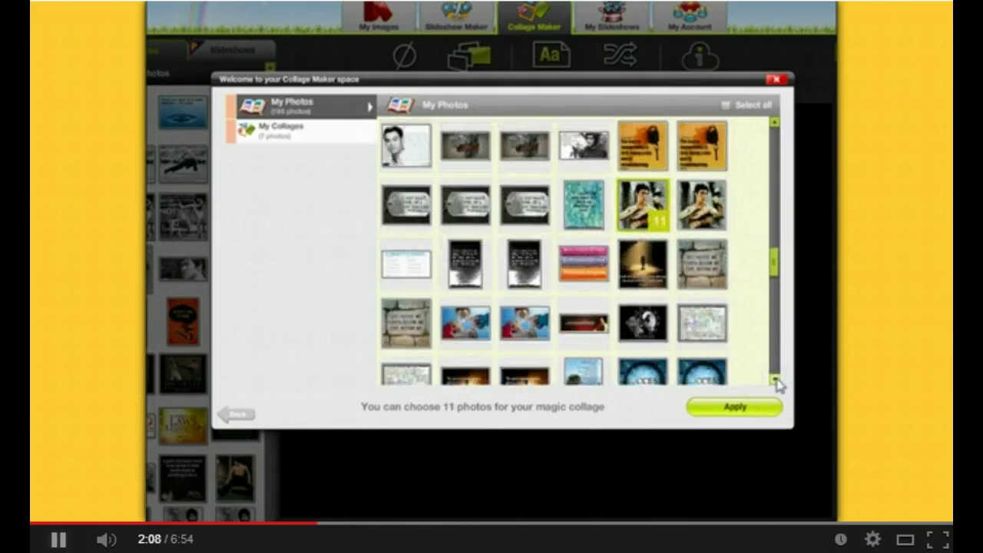
left_click(774, 378)
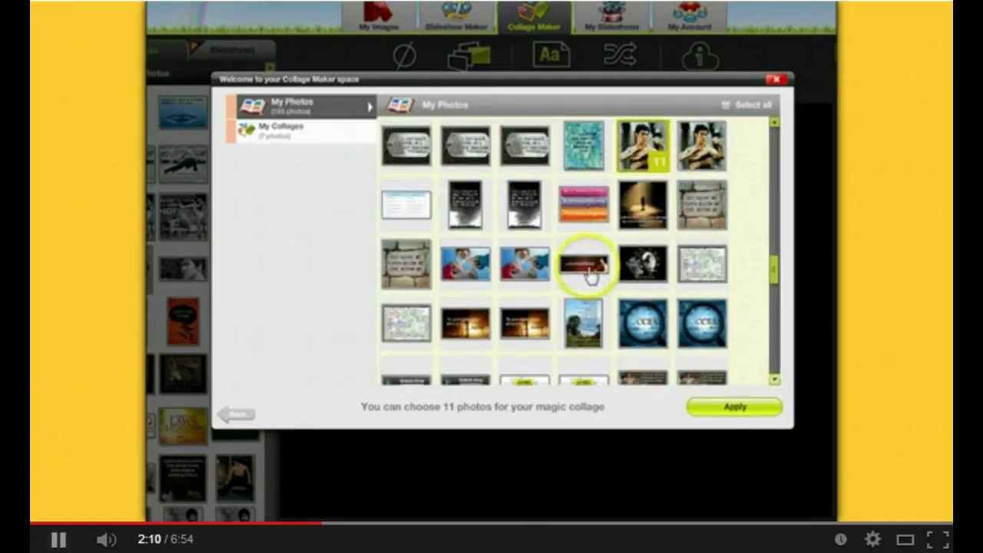
left_click(775, 377)
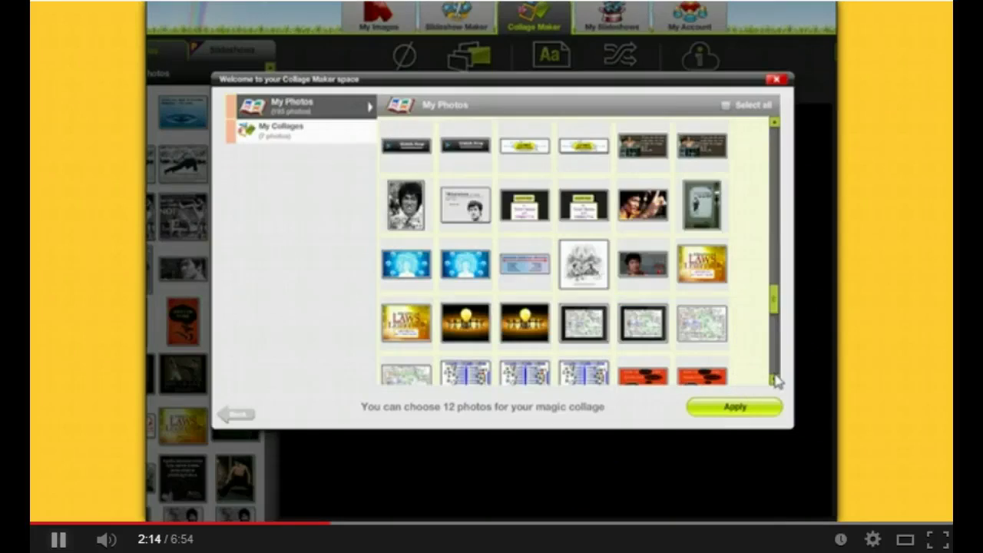
left_click(775, 379)
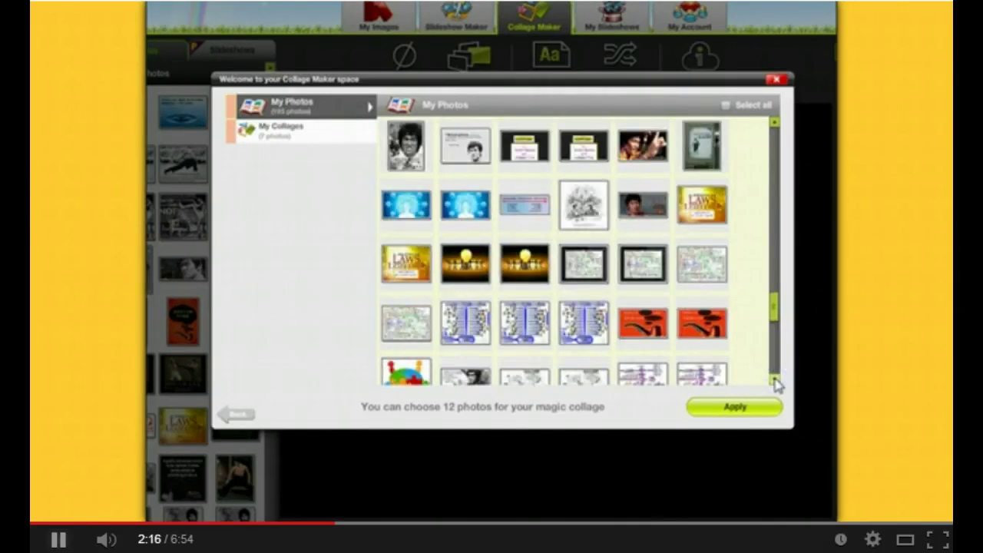
left_click(775, 379)
left_click(774, 379)
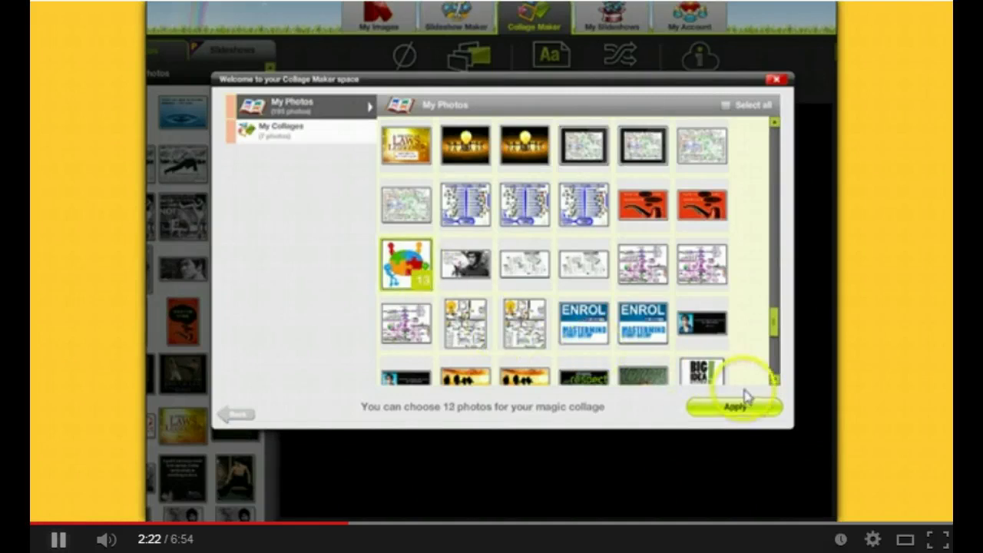
left_click(774, 382)
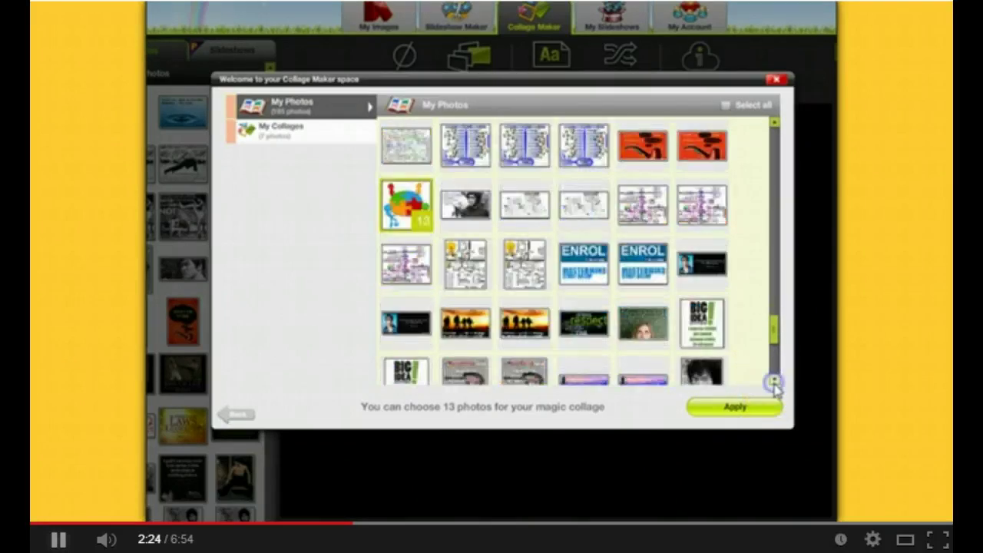
left_click(774, 383)
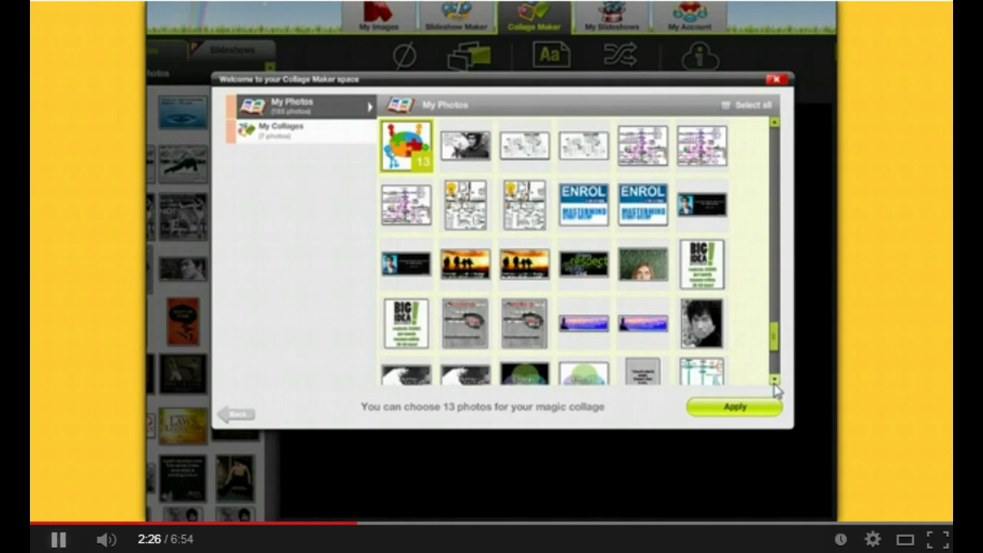
left_click(774, 381)
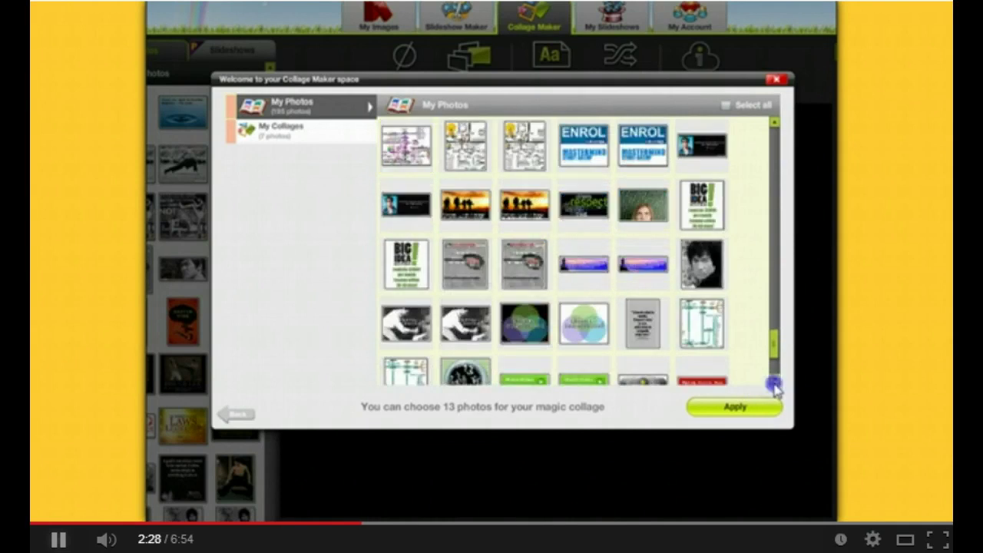
left_click(774, 382)
left_click(421, 211)
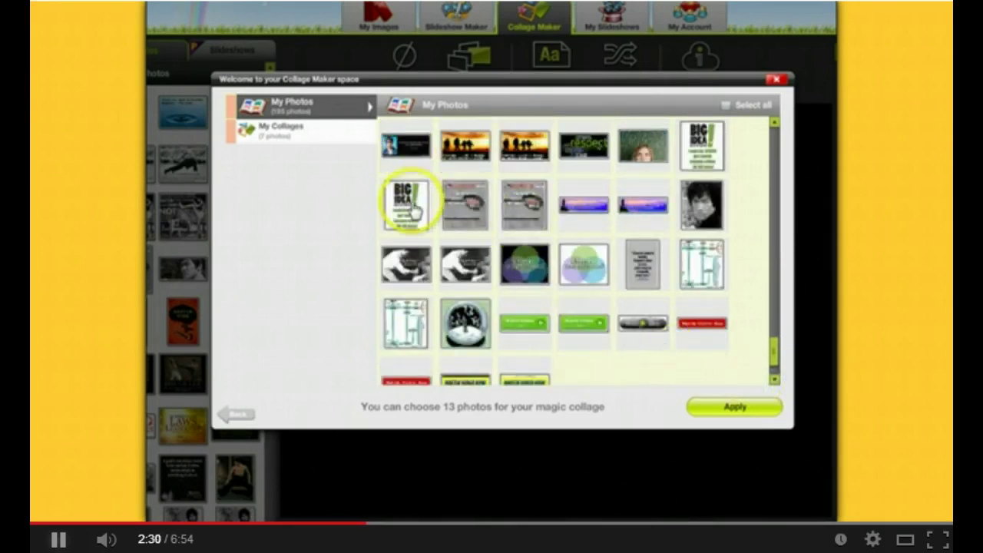
left_click(745, 410)
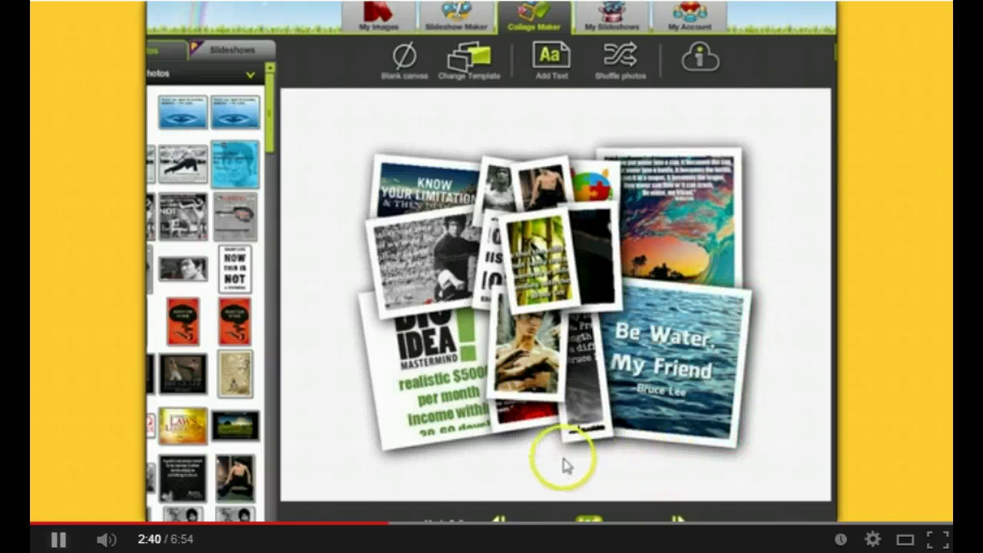
Give the BIG IDEA photo a curved trajectory animation and validate it.
left_click(396, 413)
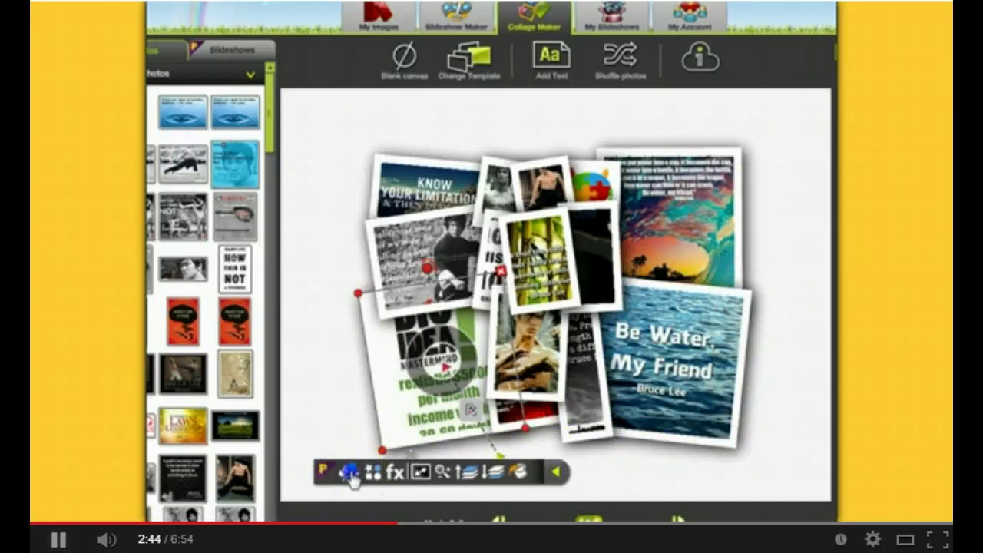
left_click(390, 449)
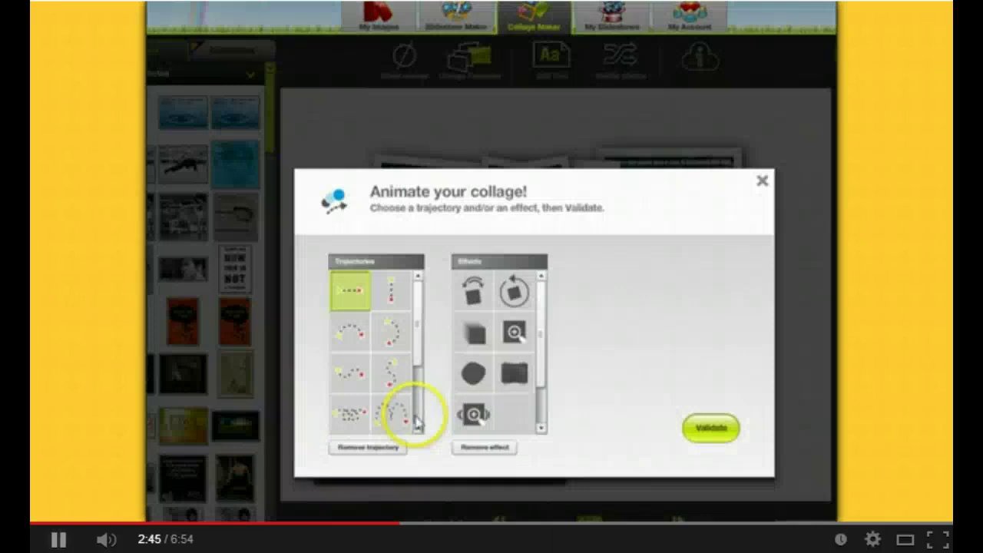
left_click(394, 339)
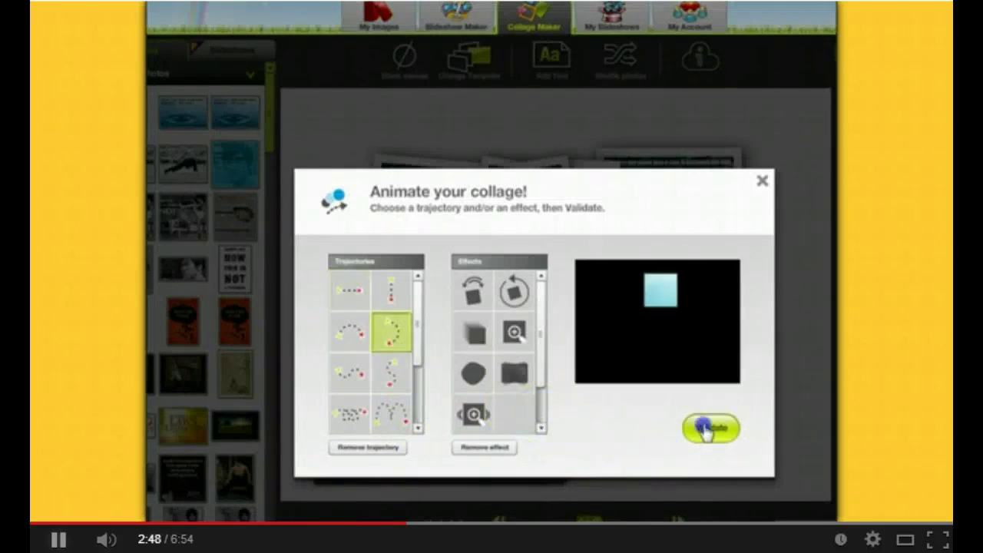
left_click(708, 427)
left_click(678, 380)
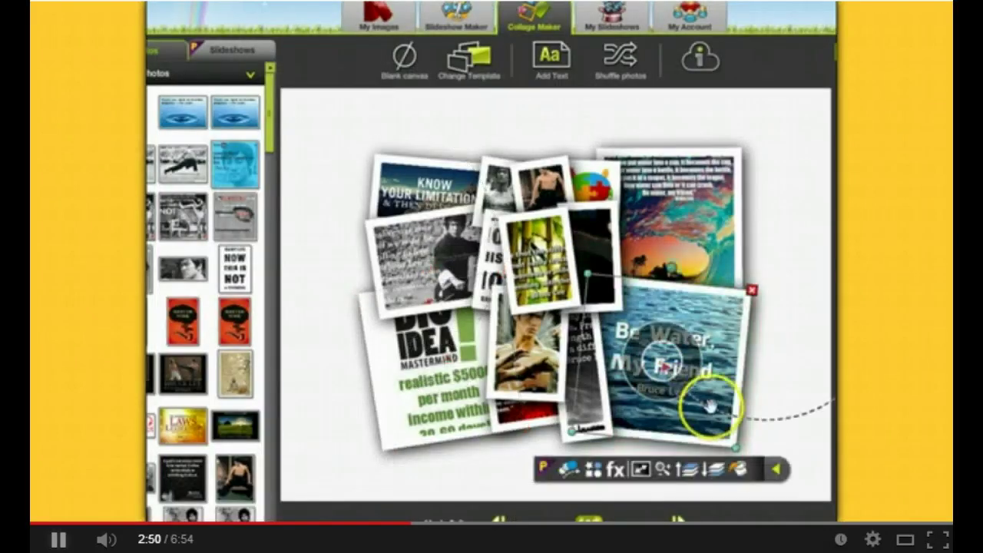
Apply the rotating effect animation to the Be Water, My Friend photo.
left_click(586, 435)
left_click(514, 291)
left_click(712, 434)
left_click(705, 427)
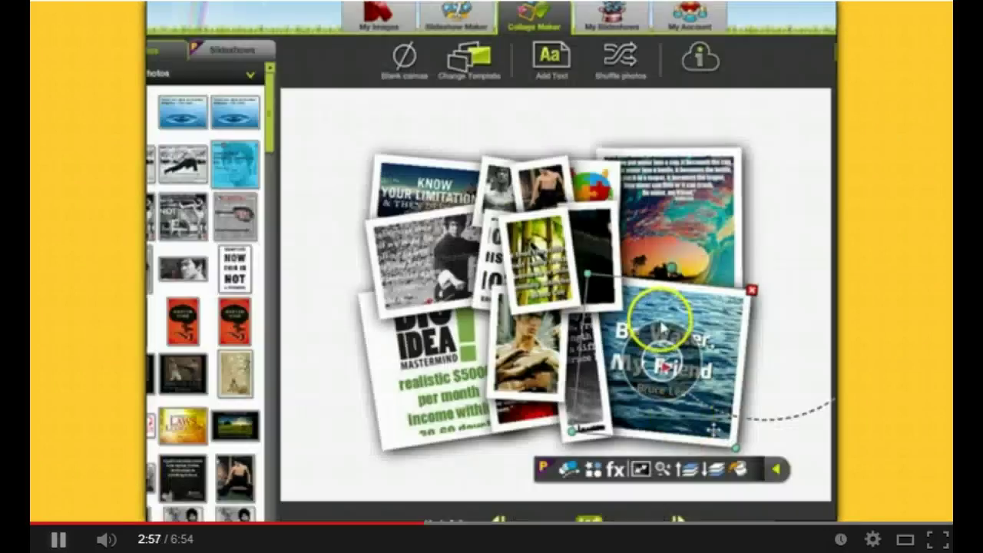
Give the top-right wave quote photo the first animation effect and validate it.
left_click(677, 205)
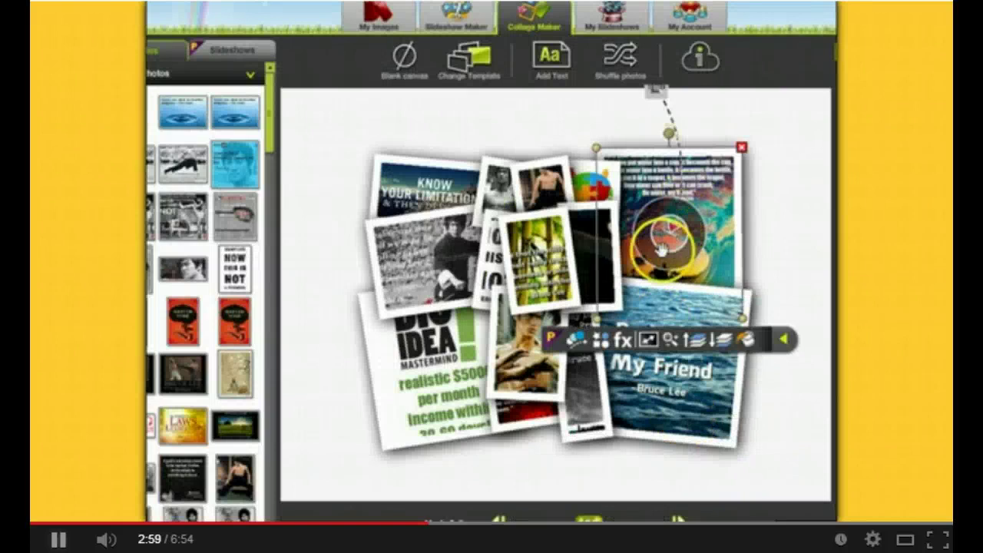
left_click(576, 339)
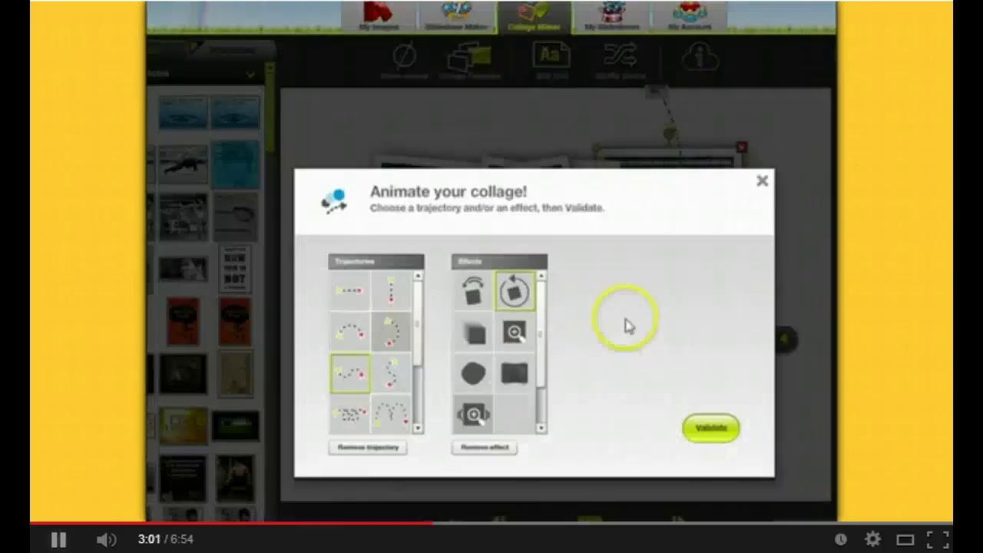
left_click(472, 290)
left_click(713, 432)
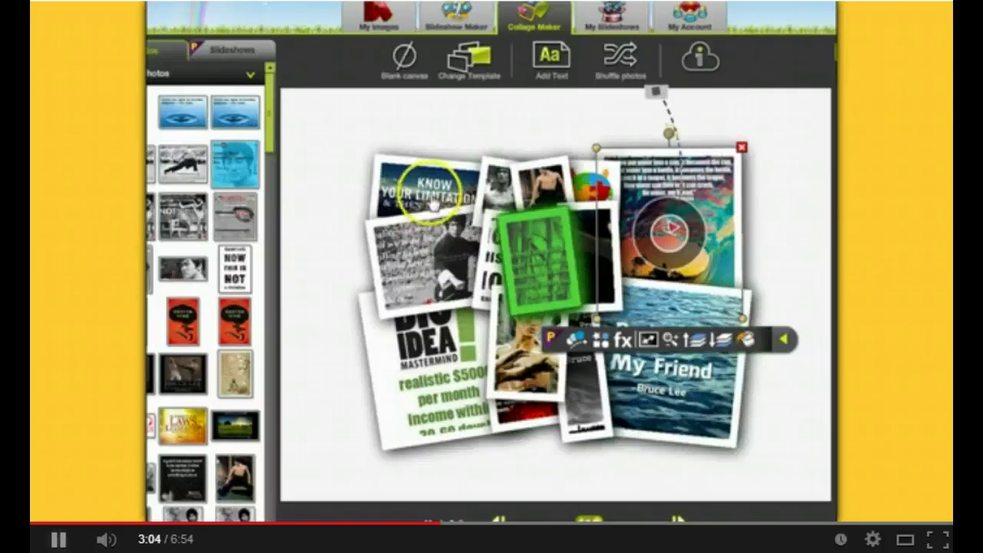
left_click(452, 275)
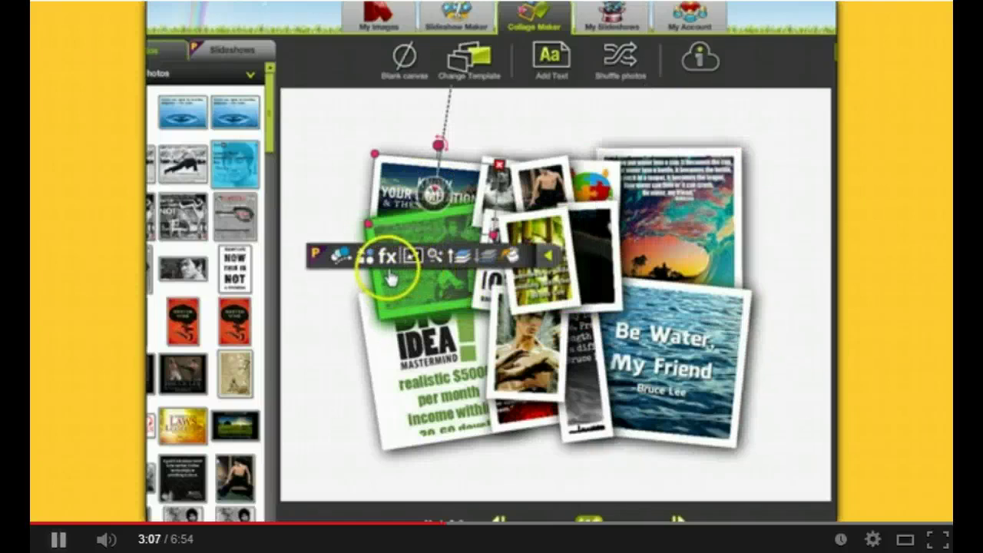
Apply and validate a zoom effect animation on the top-left photo.
left_click(341, 257)
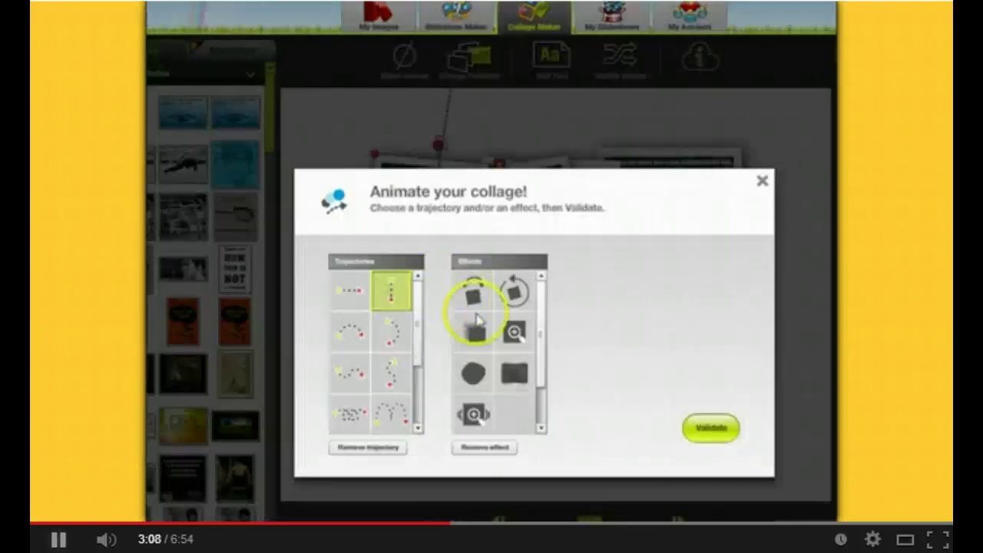
left_click(513, 332)
left_click(711, 427)
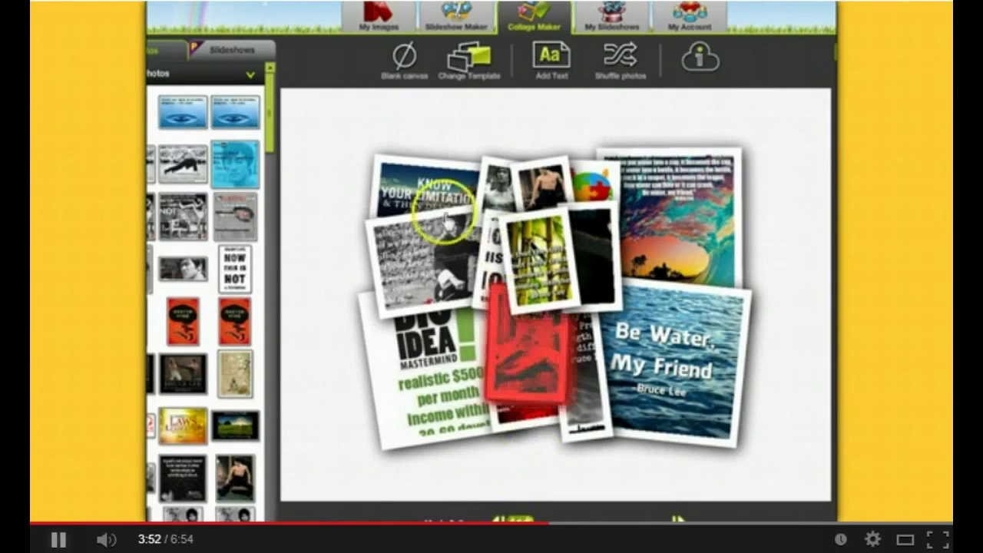
Select the top-left collage photo, then deselect it to clear the selection.
left_click(417, 199)
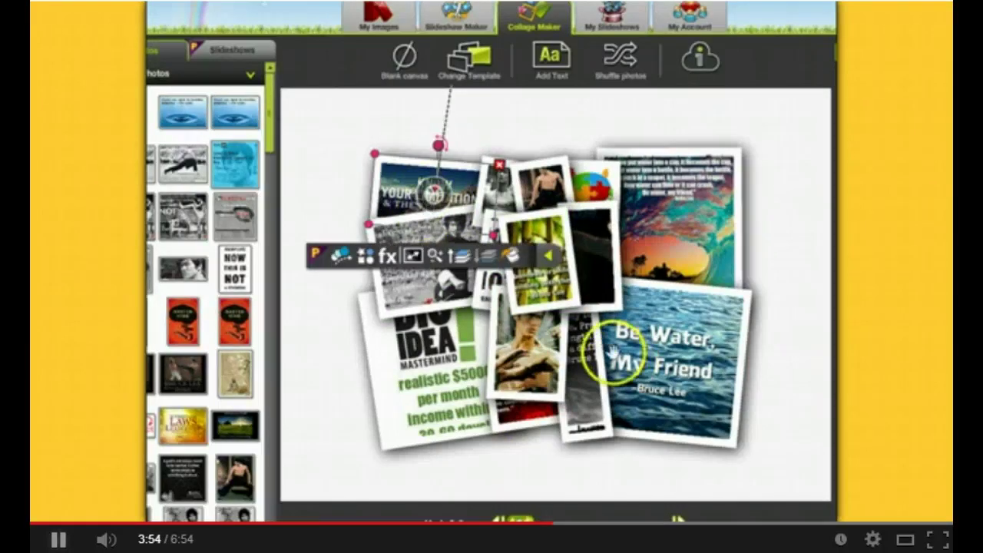
left_click(760, 268)
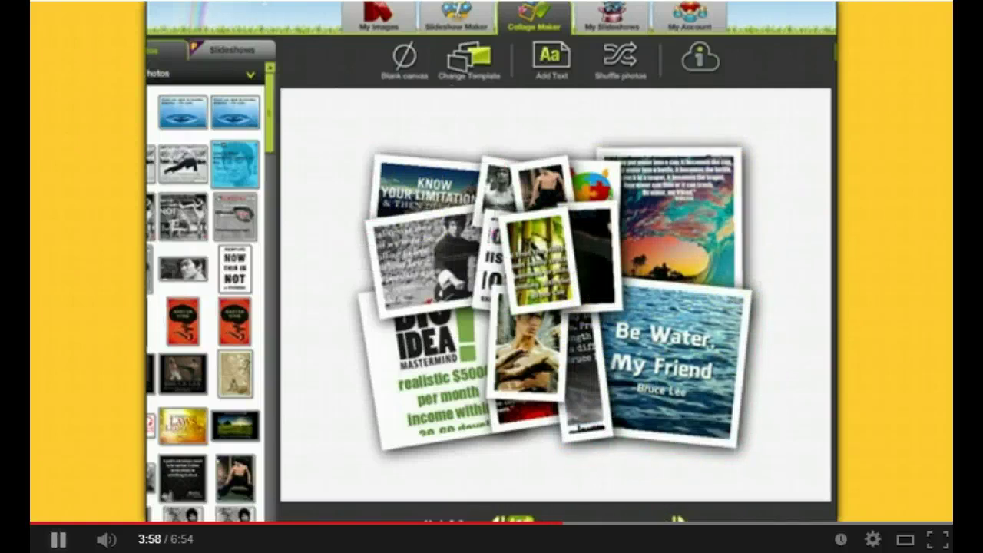